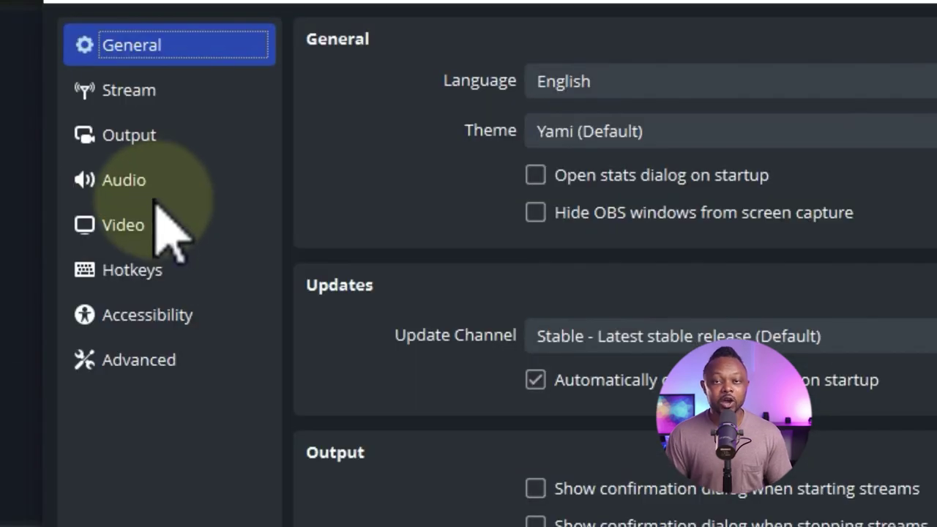
# Switch Settings to the Video page, showing the 1920x1080 base and 1280x720 scaled output.
pyautogui.click(271, 128)
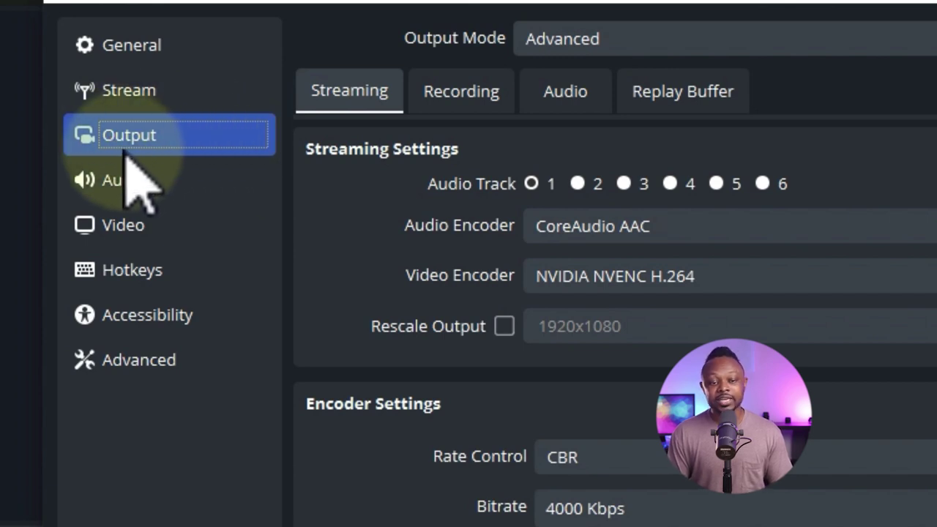
pyautogui.click(164, 227)
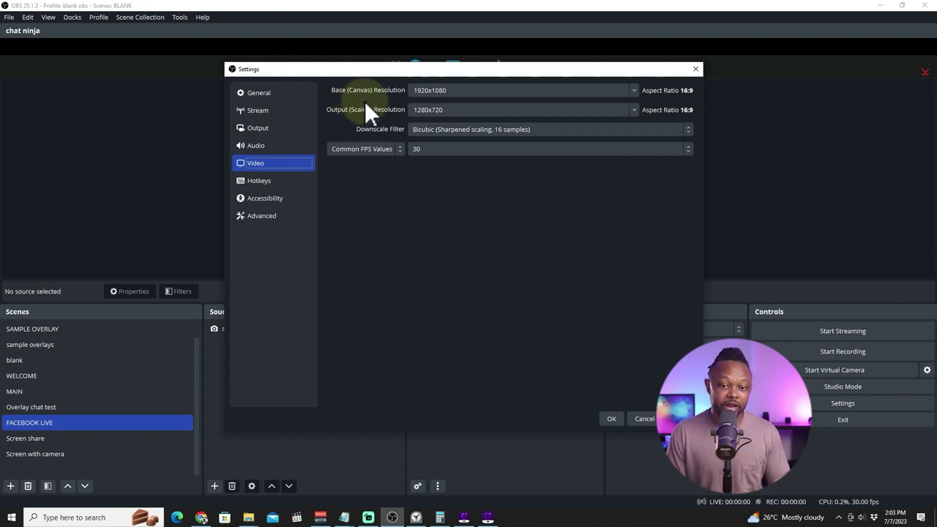
# Change the scaled output resolution from 1280x720 to 1920x1080 and apply it.
pyautogui.moveTo(455, 91); pyautogui.dragTo(412, 88)
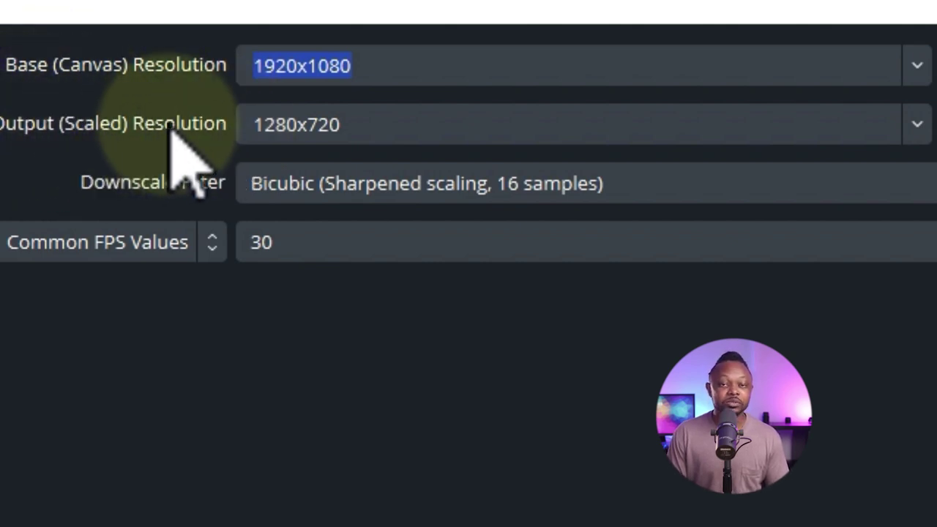
pyautogui.click(378, 124)
pyautogui.moveTo(379, 125); pyautogui.dragTo(188, 122)
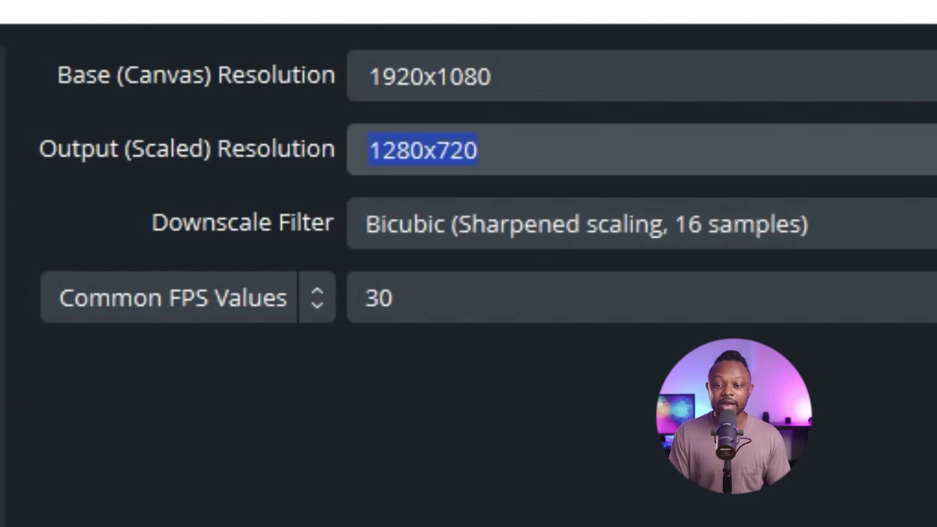
pyautogui.click(928, 149)
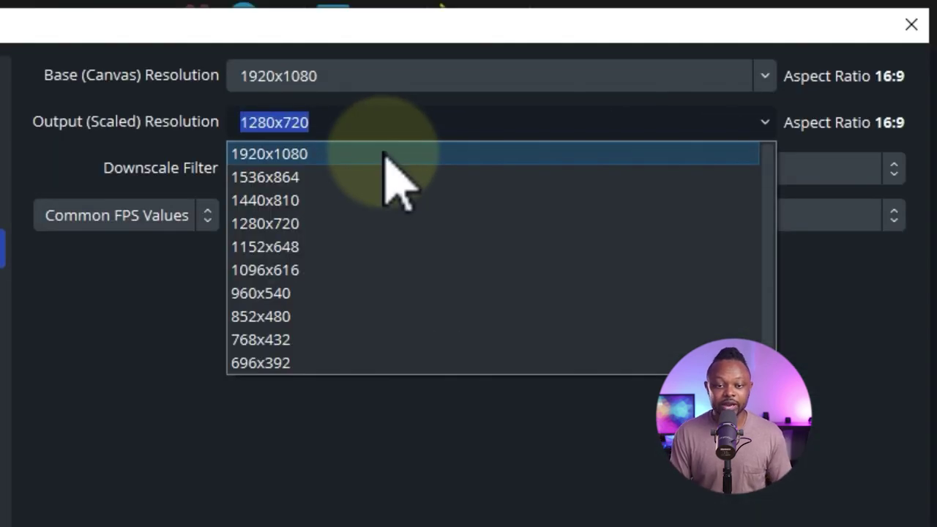
pyautogui.click(368, 155)
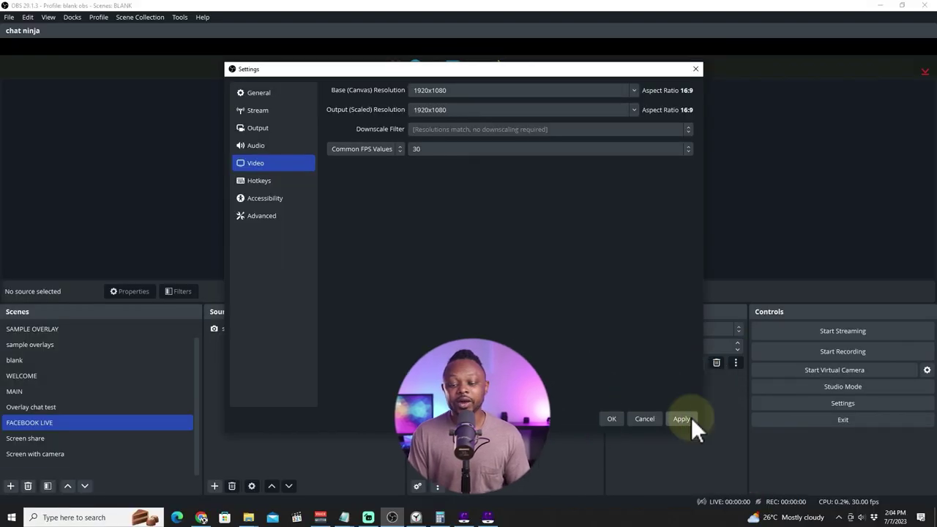
pyautogui.click(688, 419)
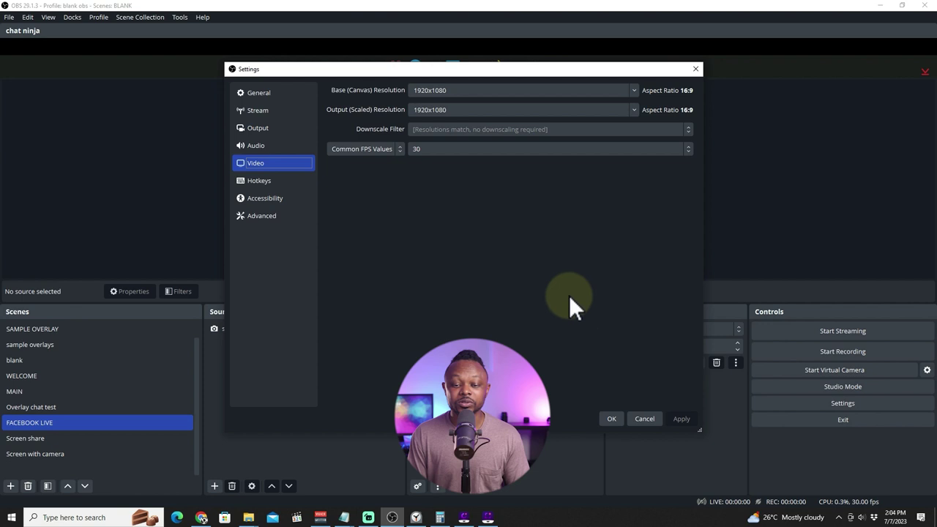
# On the Output page, switch Output Mode to Simple for comparison, then back to Advanced.
pyautogui.click(271, 131)
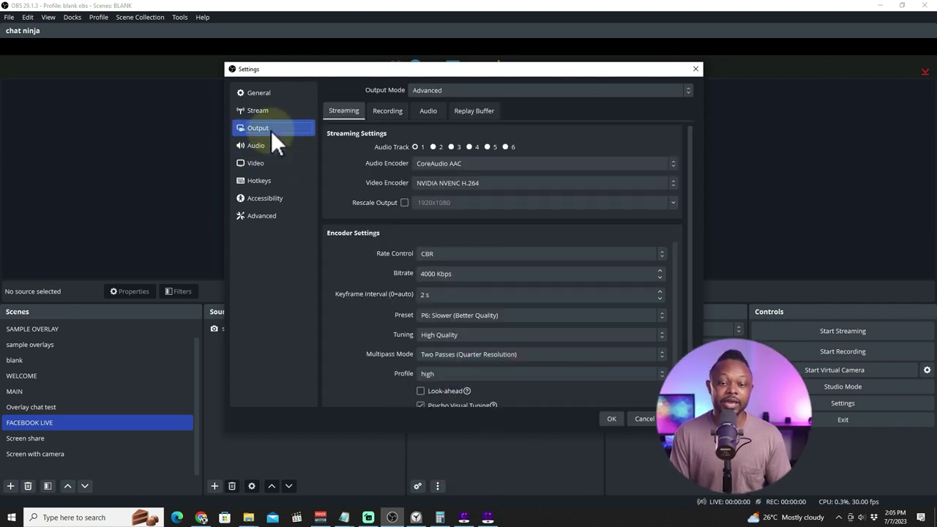
pyautogui.click(439, 90)
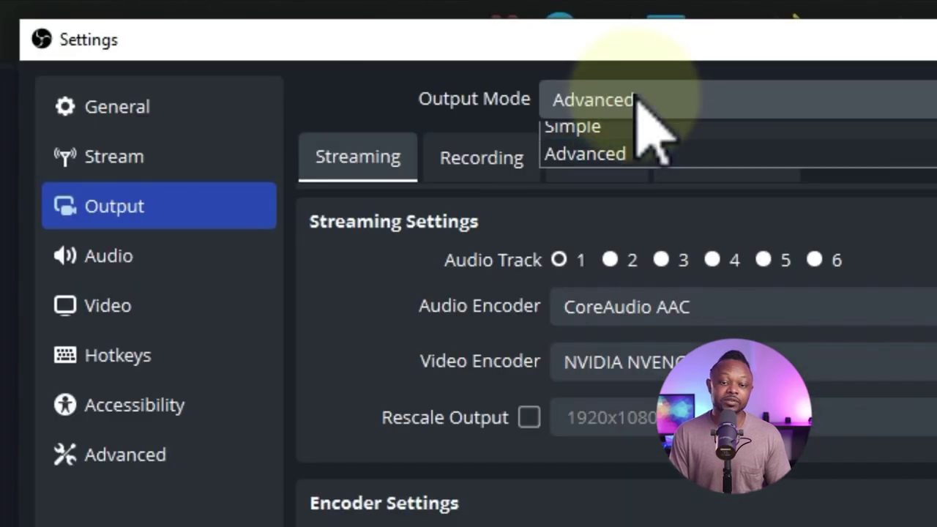
pyautogui.click(643, 136)
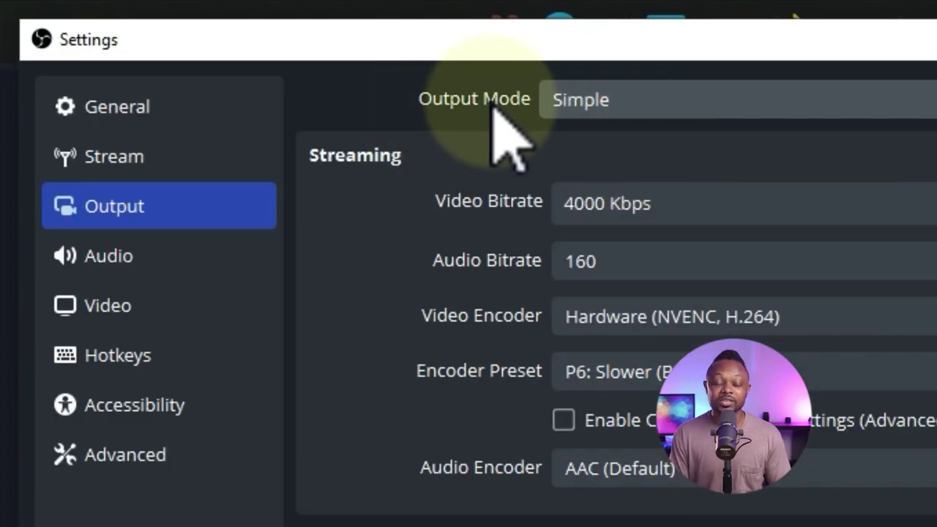
pyautogui.click(611, 100)
pyautogui.click(602, 136)
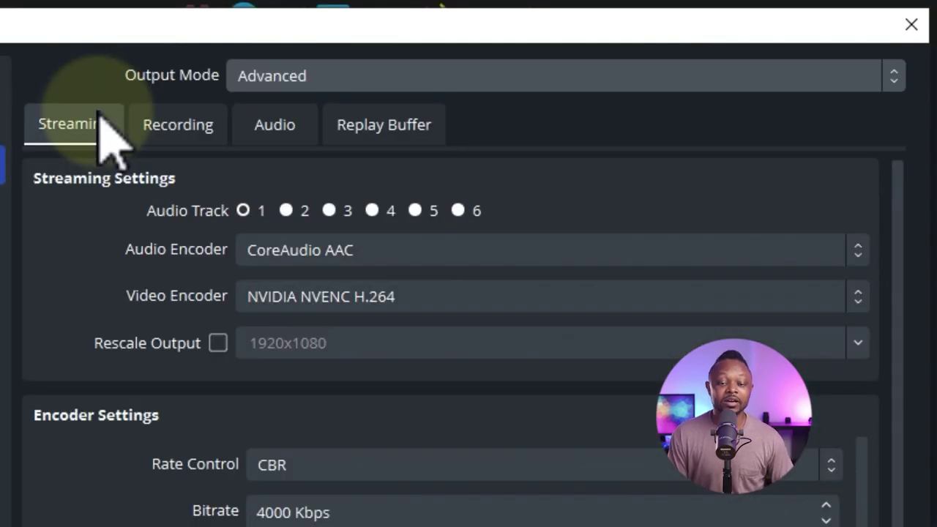
# Check the recording path (Videos folder) and the Fragmented MP4 (.mp4) recording format.
pyautogui.click(386, 111)
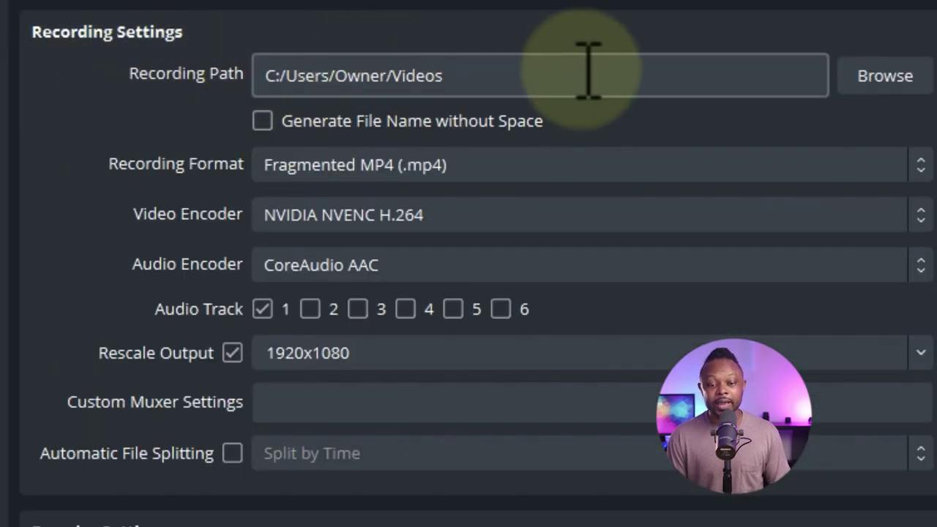
pyautogui.click(889, 77)
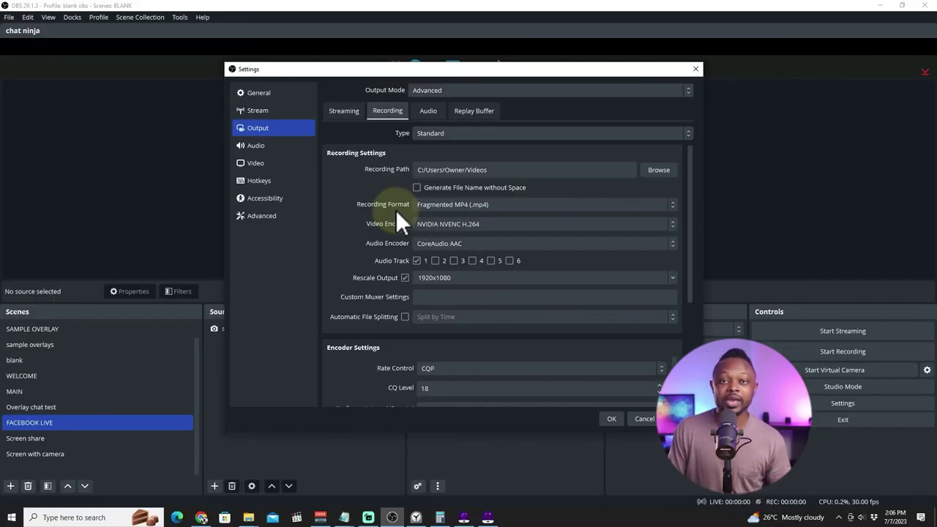
pyautogui.click(498, 207)
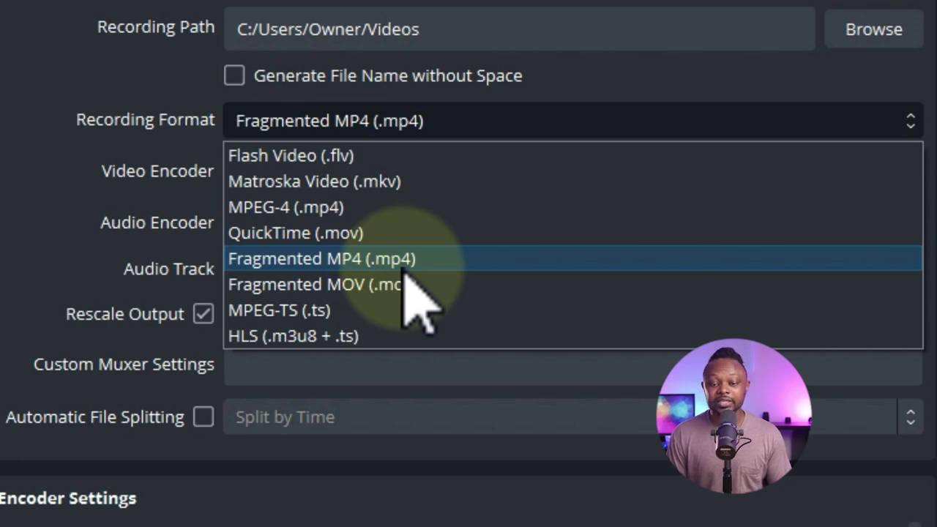
pyautogui.click(405, 265)
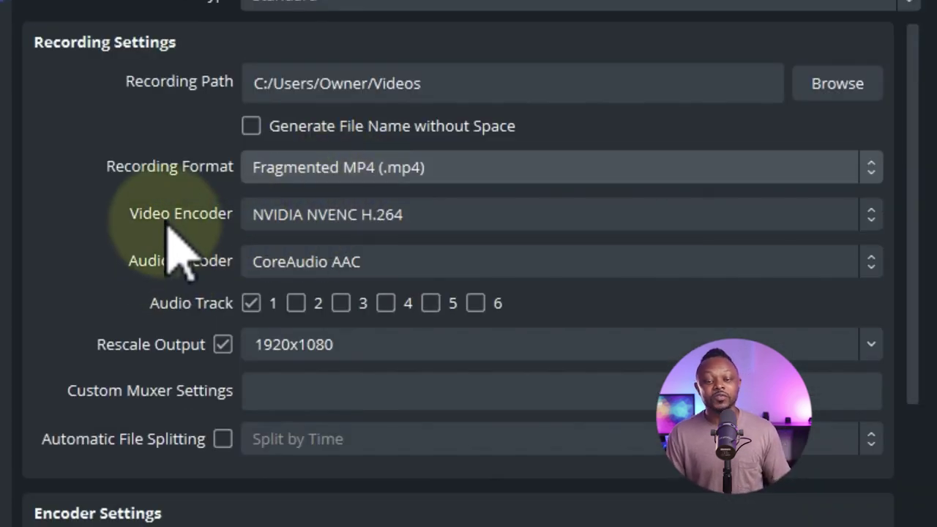
pyautogui.click(317, 208)
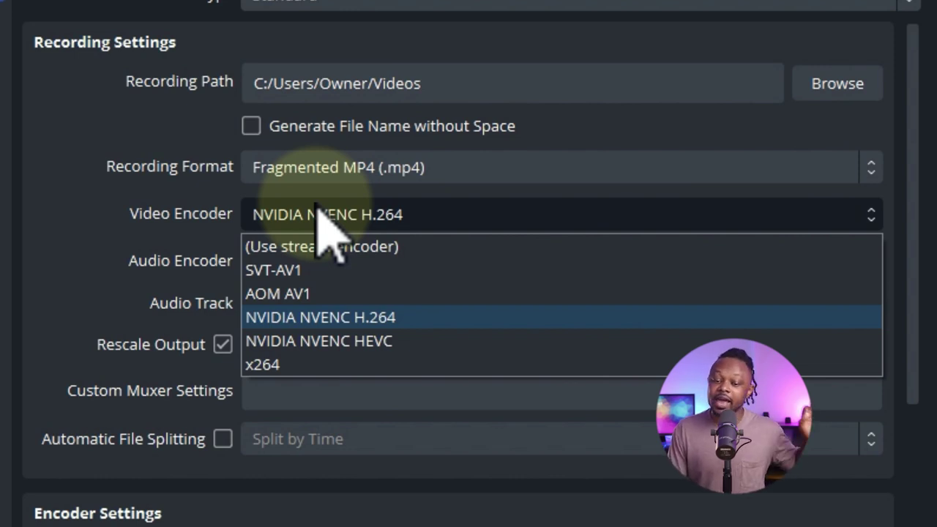
pyautogui.click(317, 207)
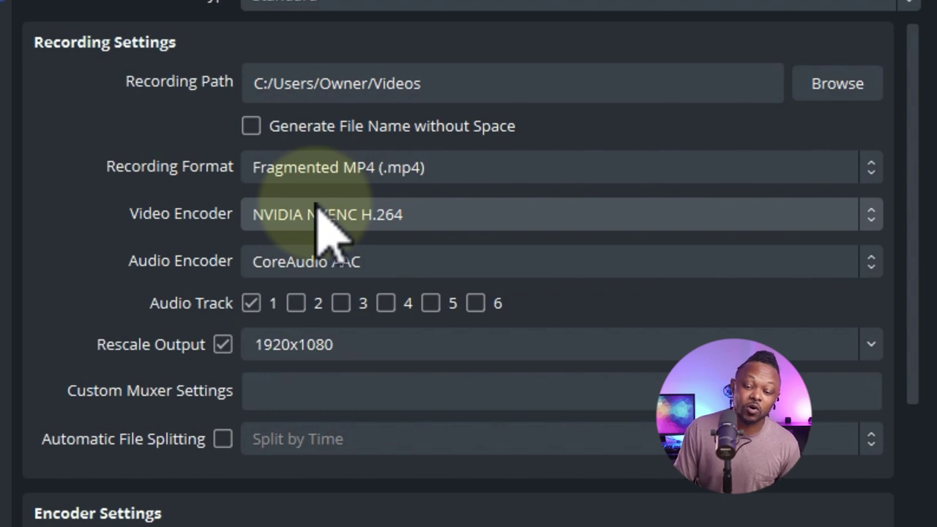
pyautogui.click(316, 206)
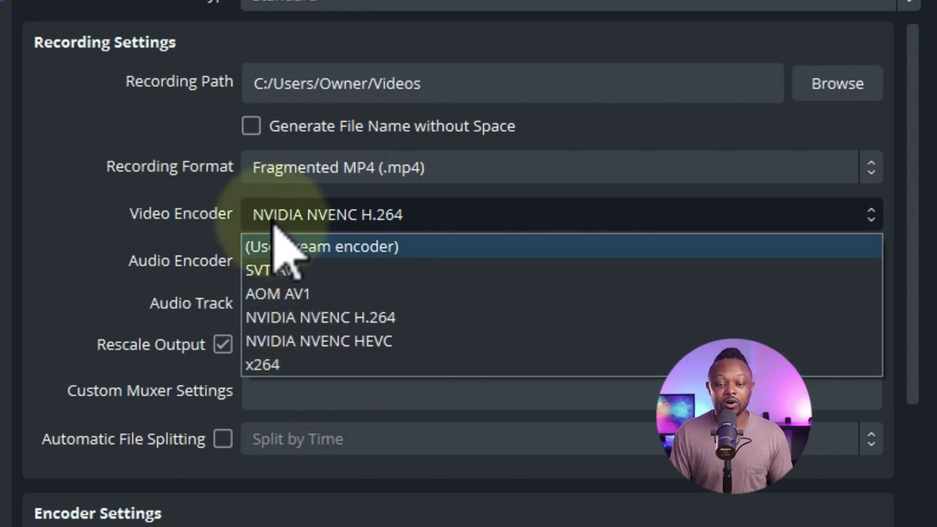
pyautogui.click(224, 191)
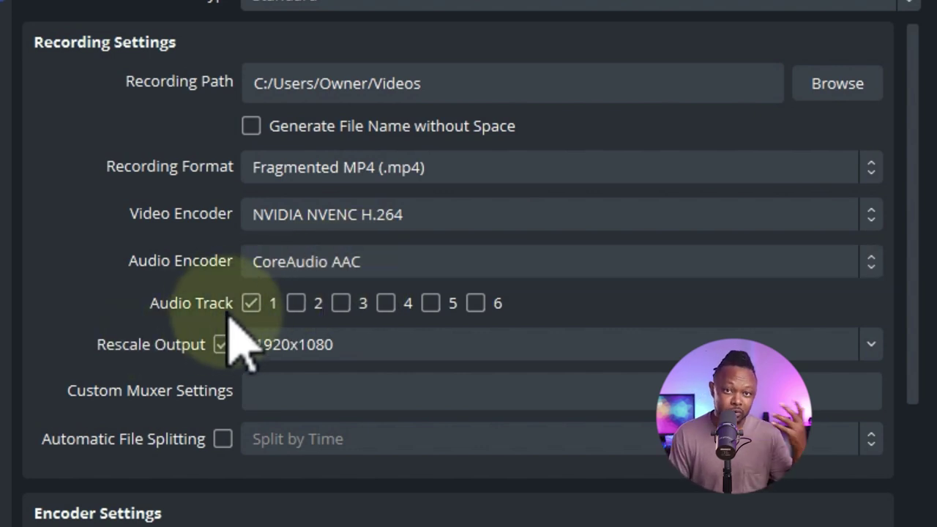
# Turn off Rescale Output and bring the CQP, CQ level 18 encoder settings into view.
pyautogui.scroll(-3, 115, 251)
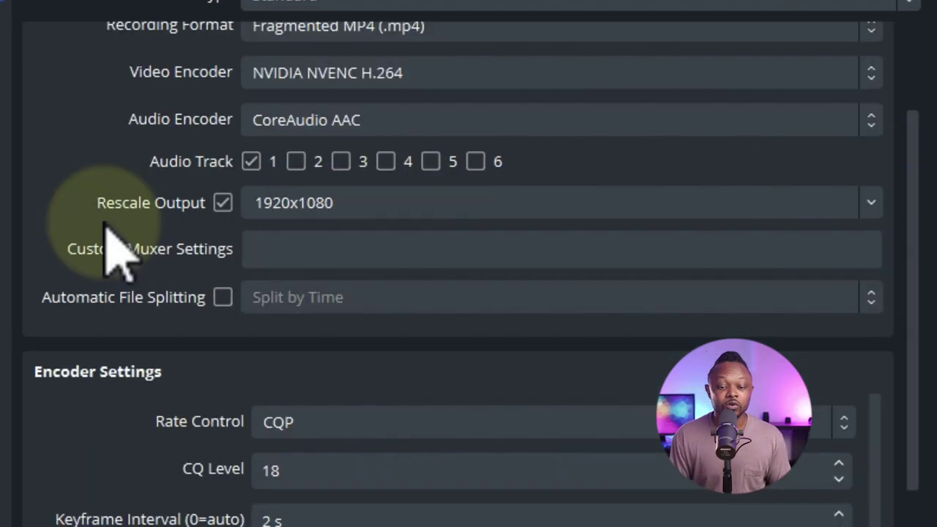
pyautogui.click(222, 204)
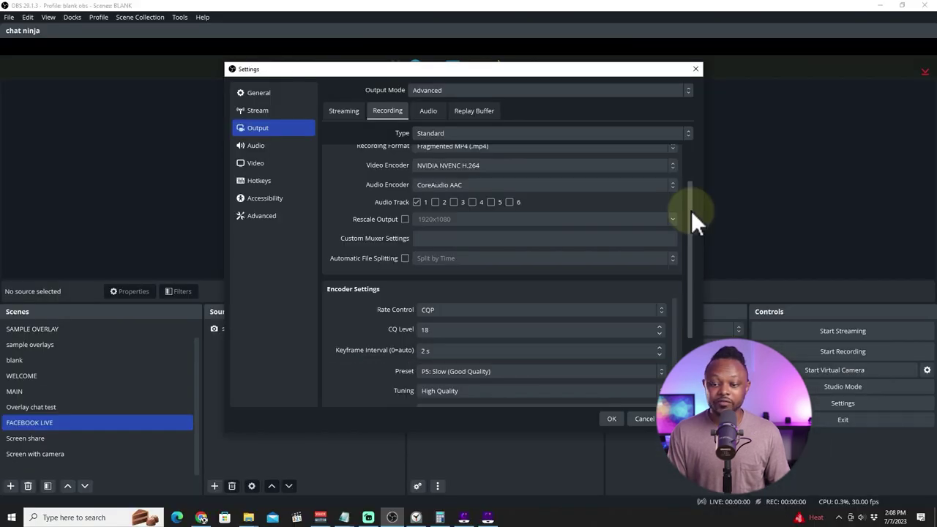
pyautogui.moveTo(691, 210); pyautogui.dragTo(696, 260)
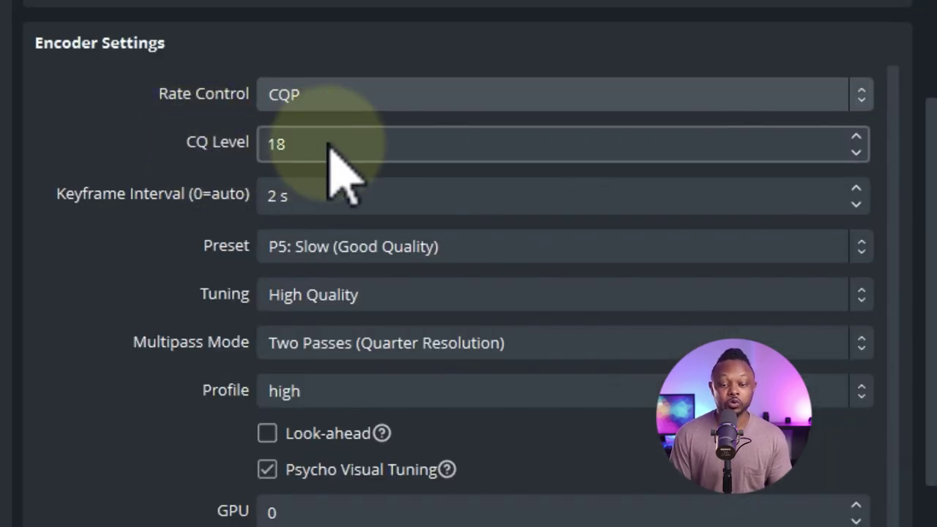
pyautogui.moveTo(301, 144); pyautogui.dragTo(266, 143)
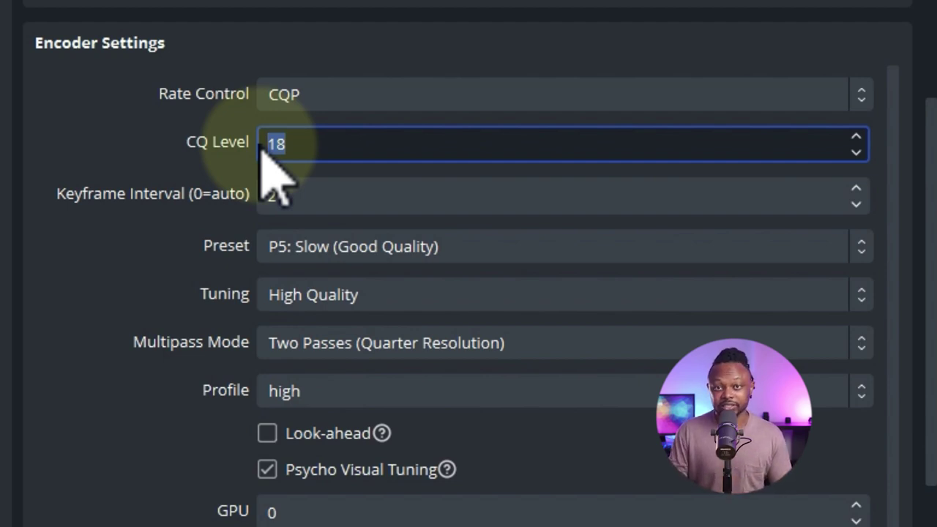
pyautogui.write('14')
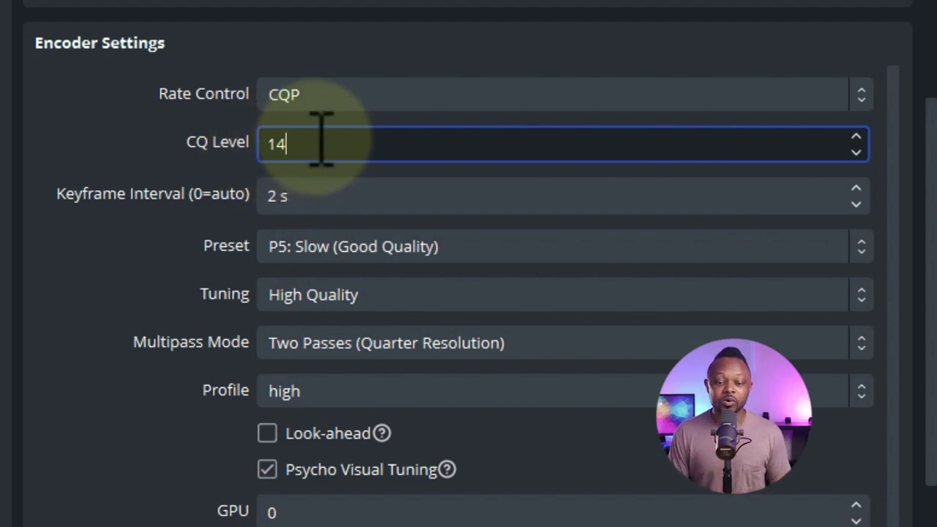
pyautogui.moveTo(320, 142); pyautogui.dragTo(261, 141)
pyautogui.write('20')
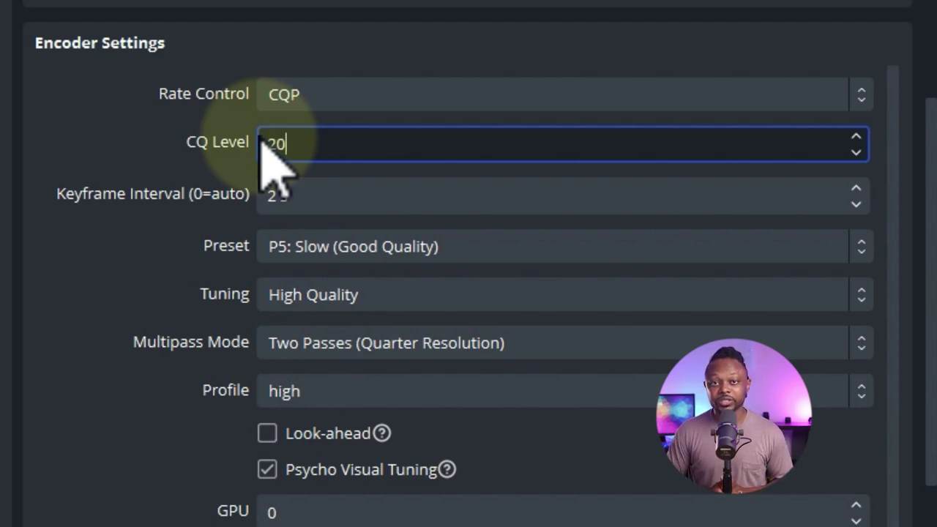
pyautogui.press('BackSpace')
pyautogui.press('BackSpace')
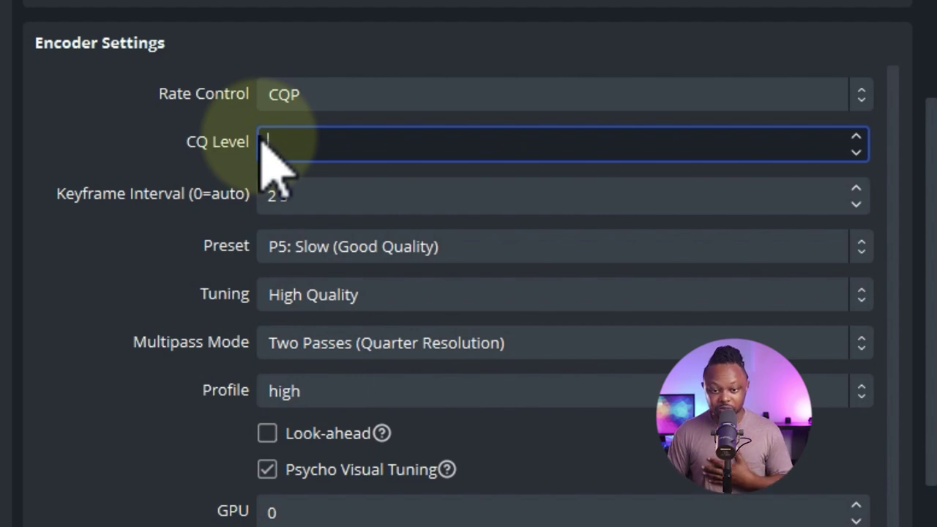
pyautogui.write('18')
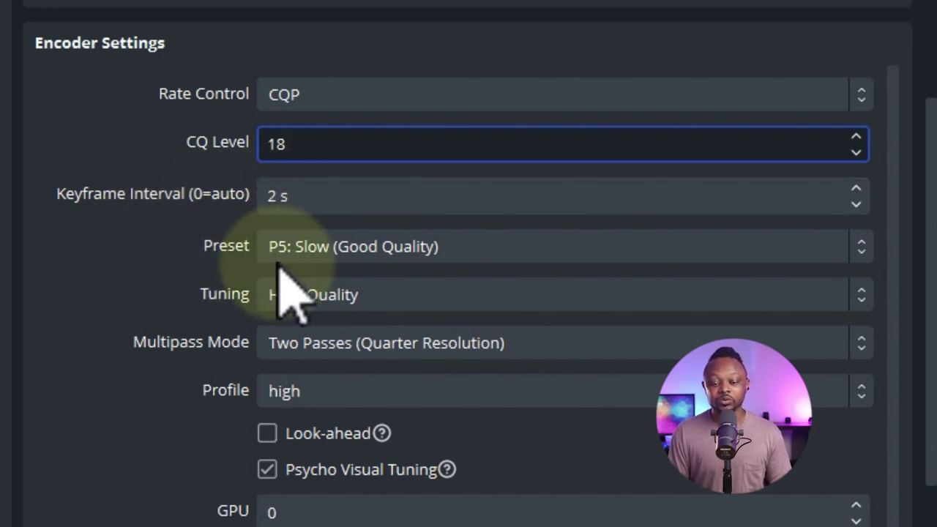
pyautogui.click(341, 248)
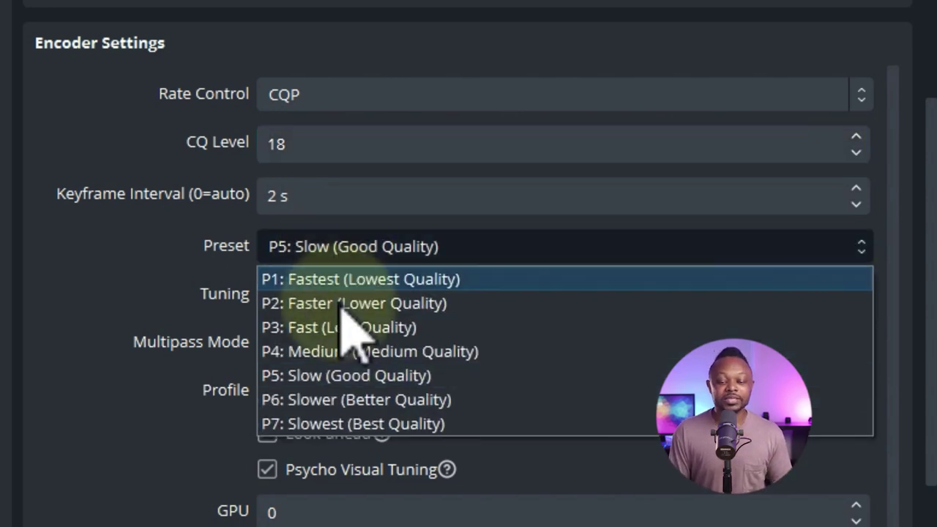
pyautogui.click(352, 400)
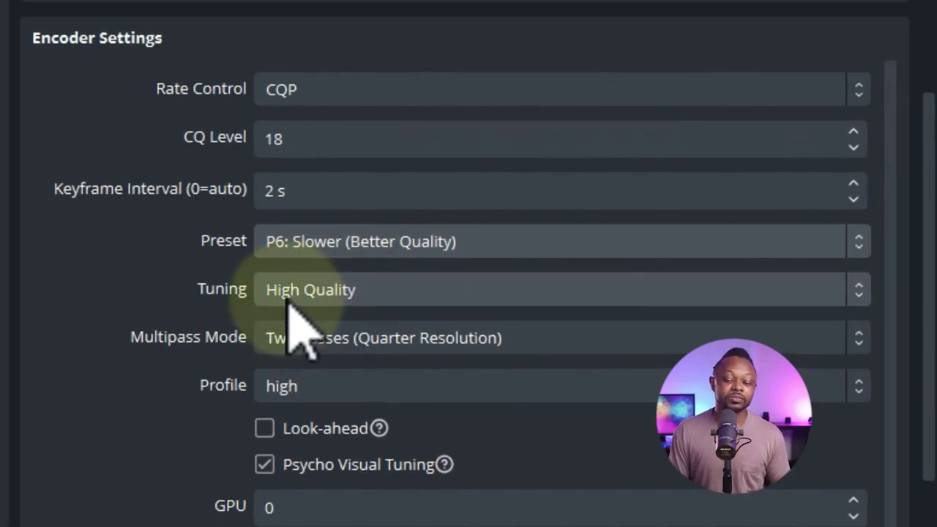
pyautogui.scroll(-1, 904, 352)
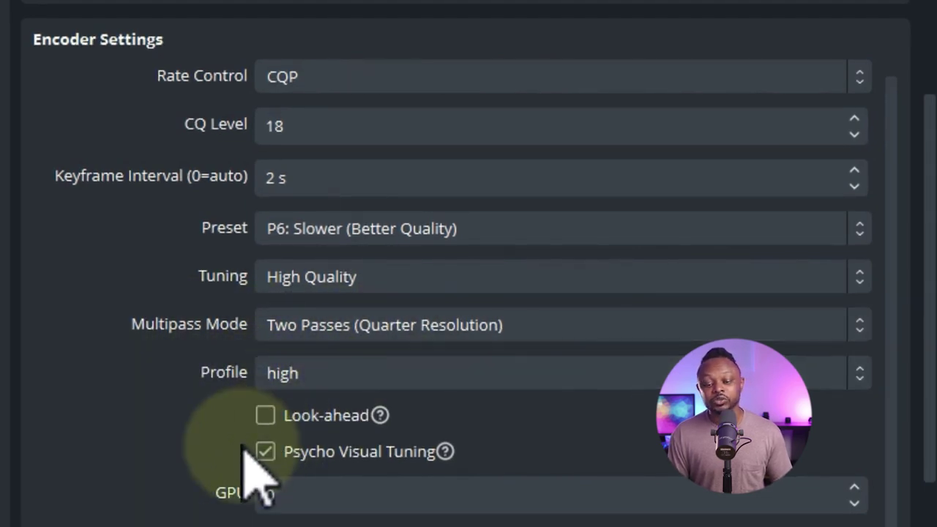
pyautogui.moveTo(270, 459)
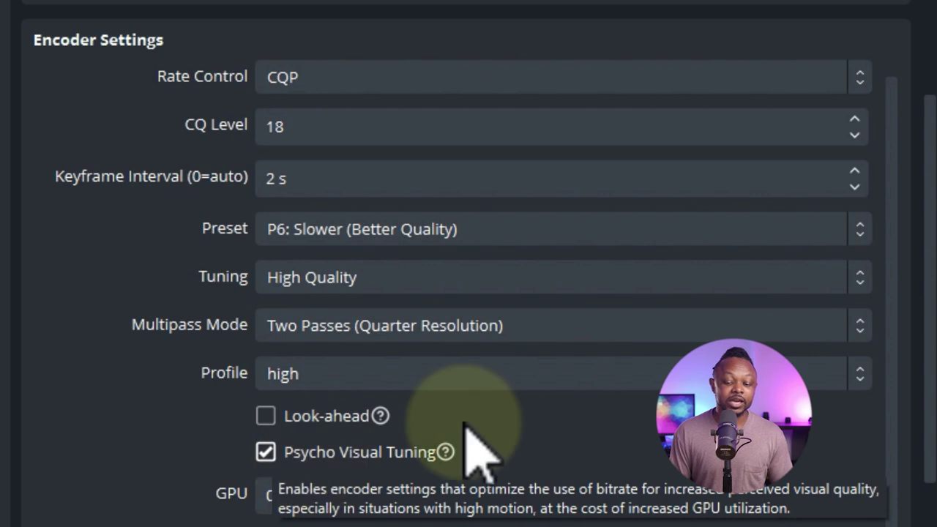
pyautogui.scroll(-2, 924, 293)
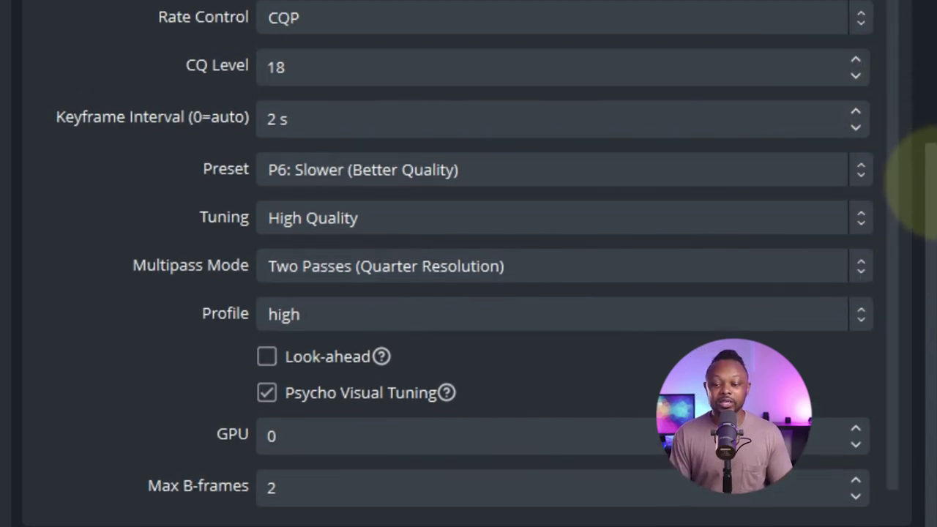
pyautogui.scroll(5, 908, 191)
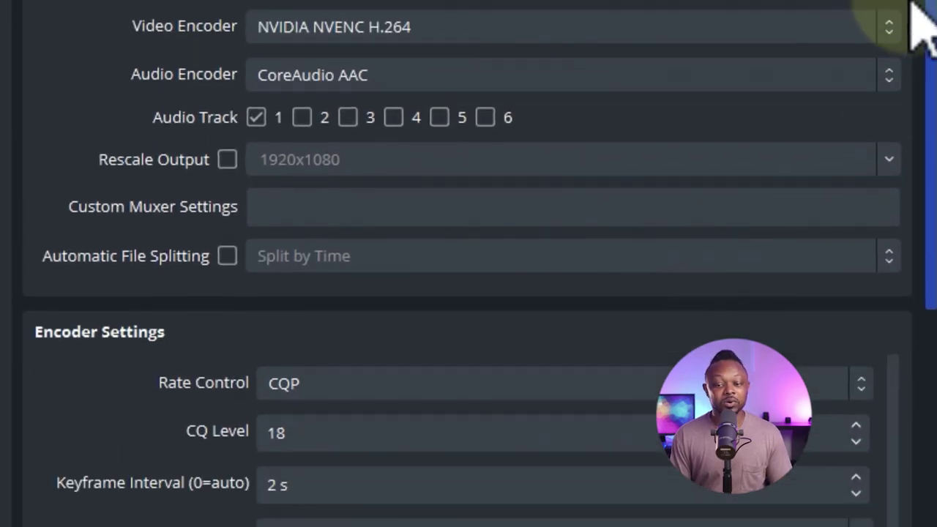
pyautogui.moveTo(922, 29); pyautogui.dragTo(929, 11)
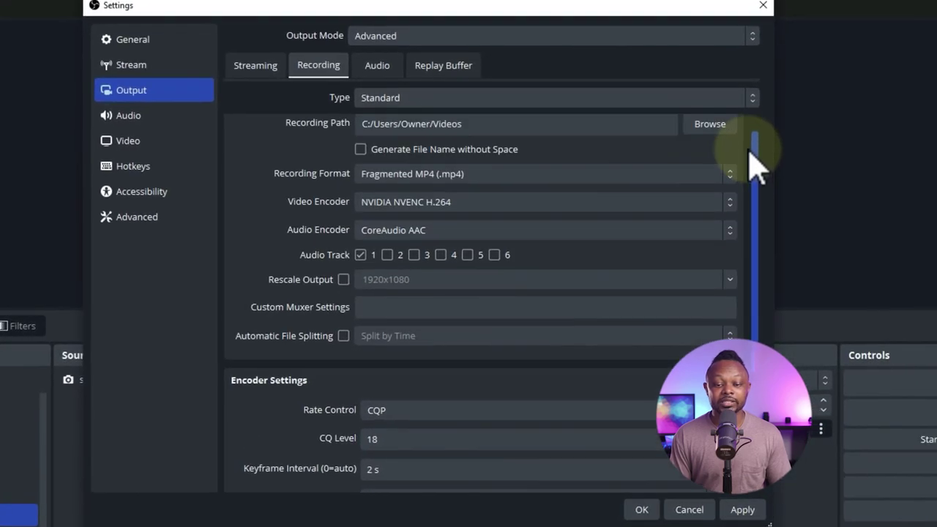
pyautogui.moveTo(756, 172); pyautogui.dragTo(418, 109)
pyautogui.click(377, 66)
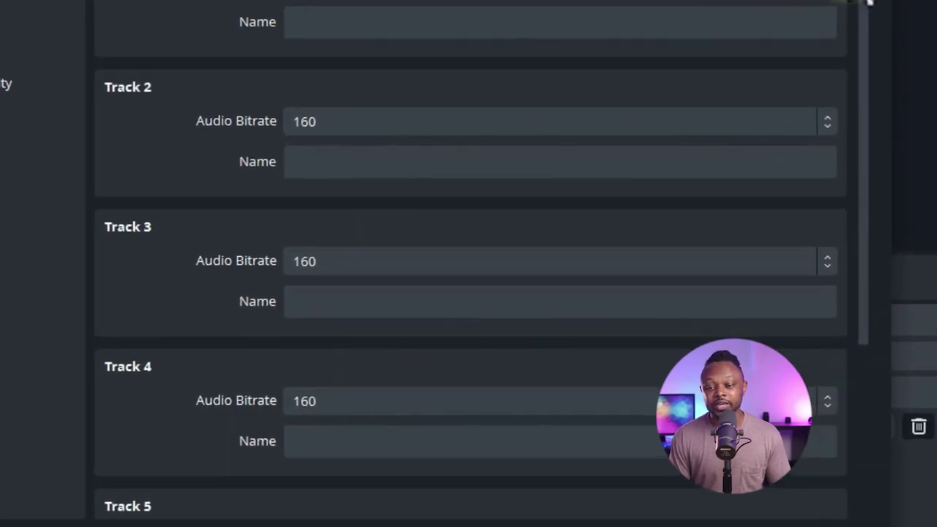
pyautogui.moveTo(866, 8); pyautogui.dragTo(923, 22)
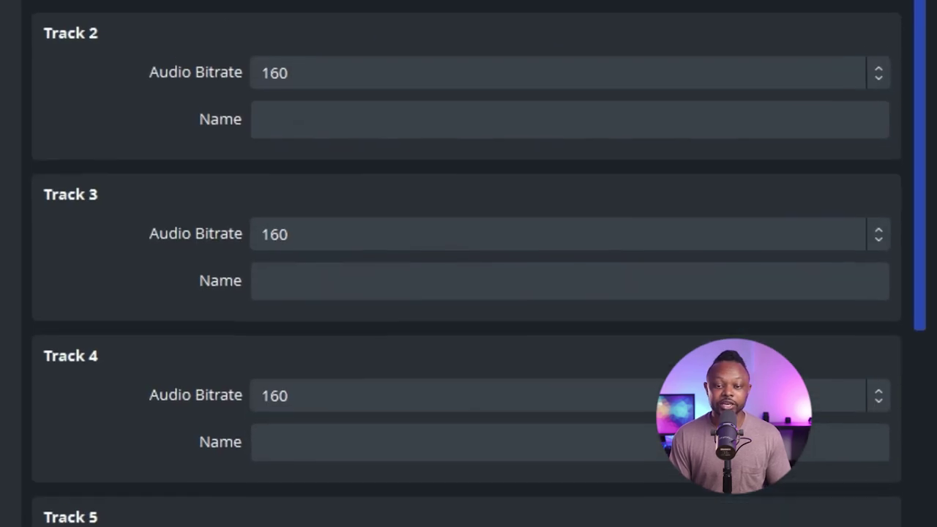
pyautogui.click(474, 110)
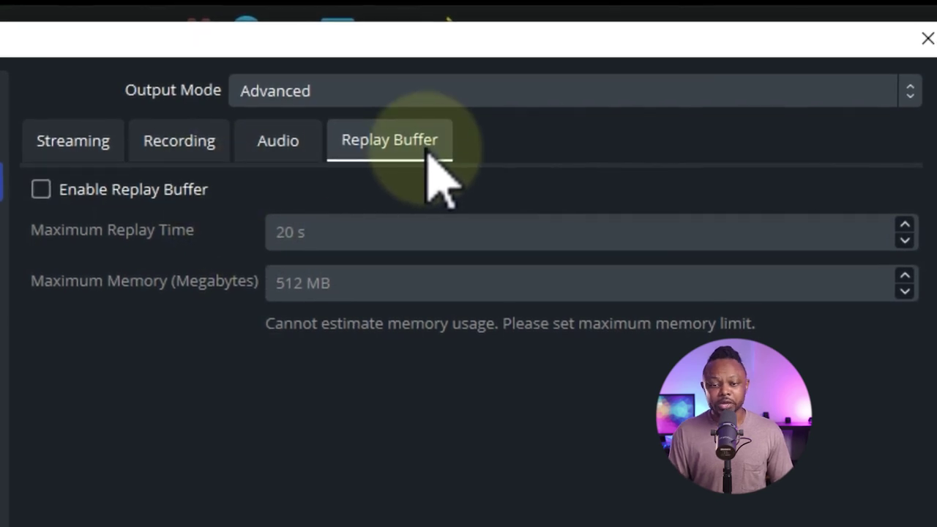
pyautogui.click(183, 143)
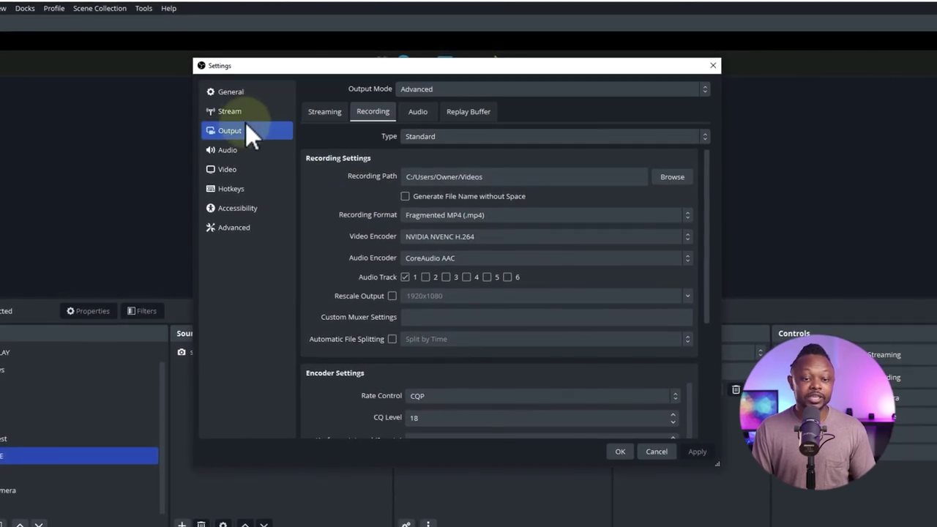
# Review the Stream, General, Video, Hotkeys and Accessibility pages, ending on Advanced (NV12, Rec. 709, Full range).
pyautogui.click(242, 115)
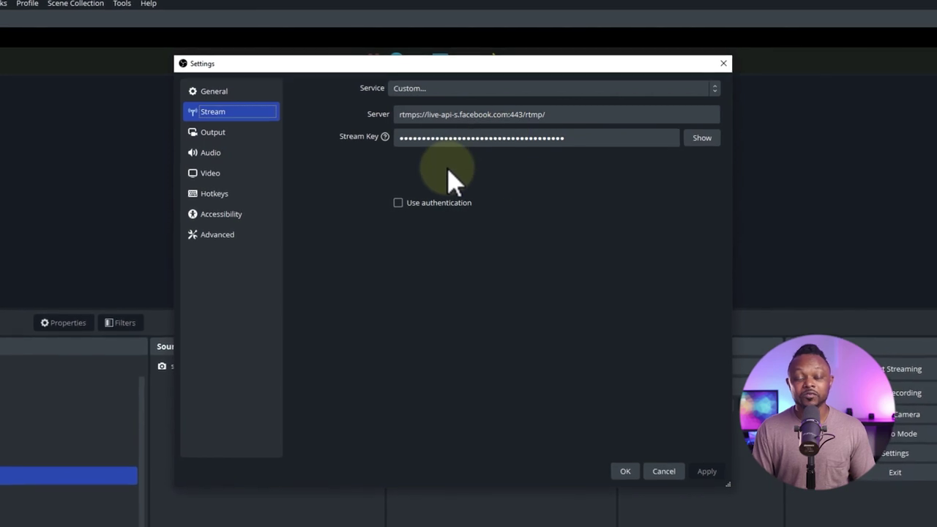
pyautogui.click(232, 92)
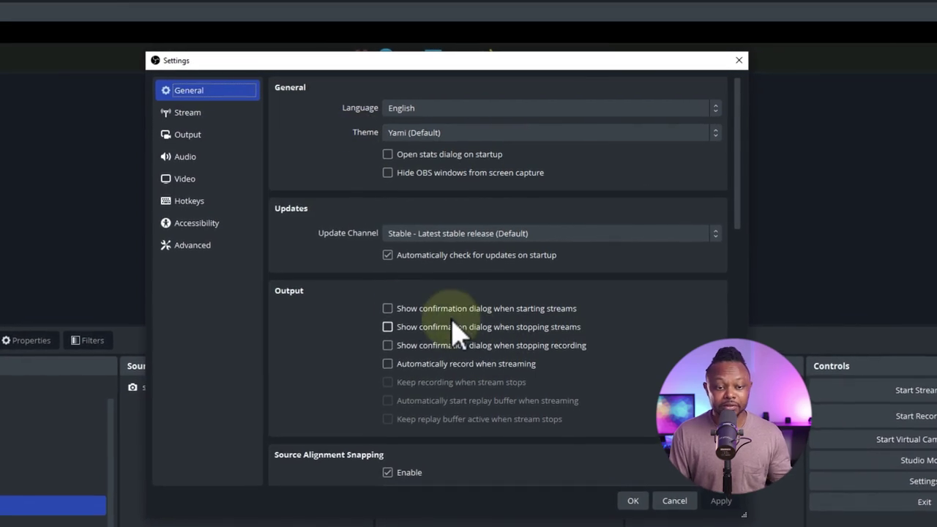
pyautogui.click(189, 182)
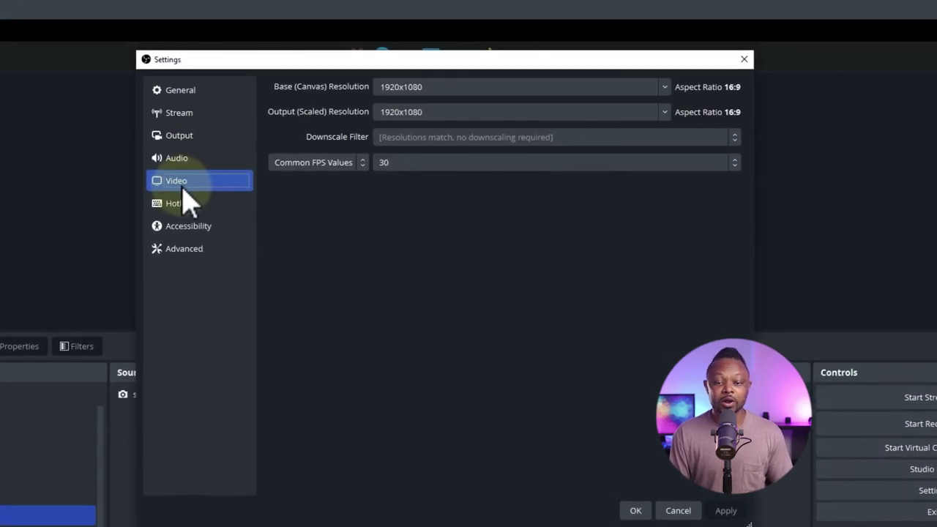
pyautogui.click(187, 207)
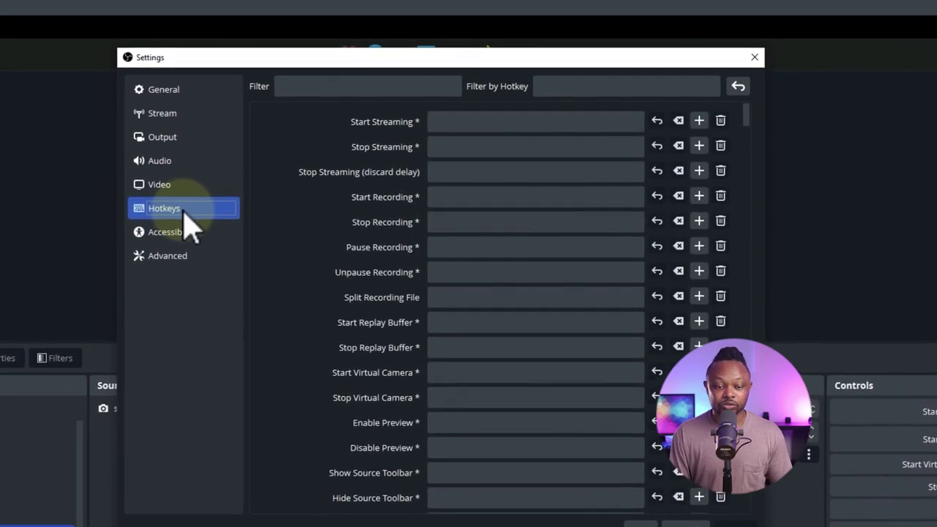
pyautogui.click(186, 229)
pyautogui.click(176, 257)
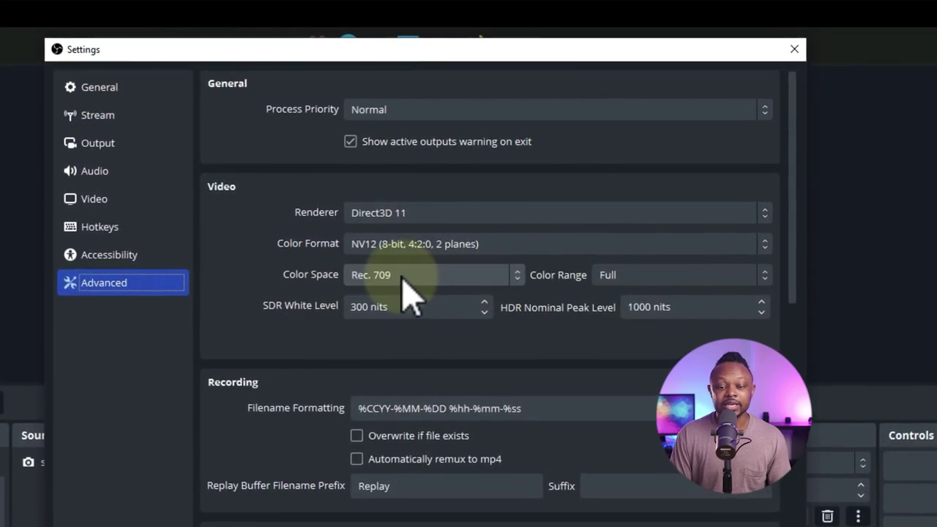
pyautogui.click(641, 282)
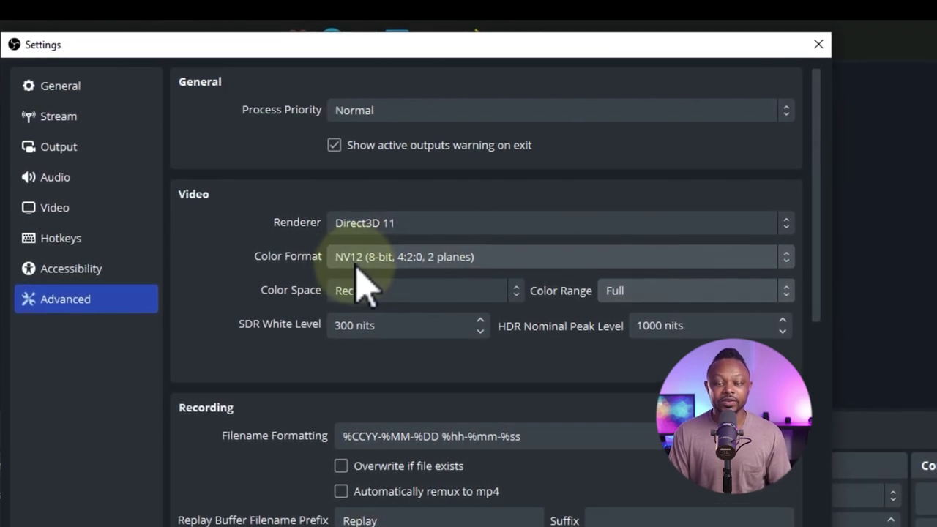
pyautogui.click(470, 263)
pyautogui.click(470, 268)
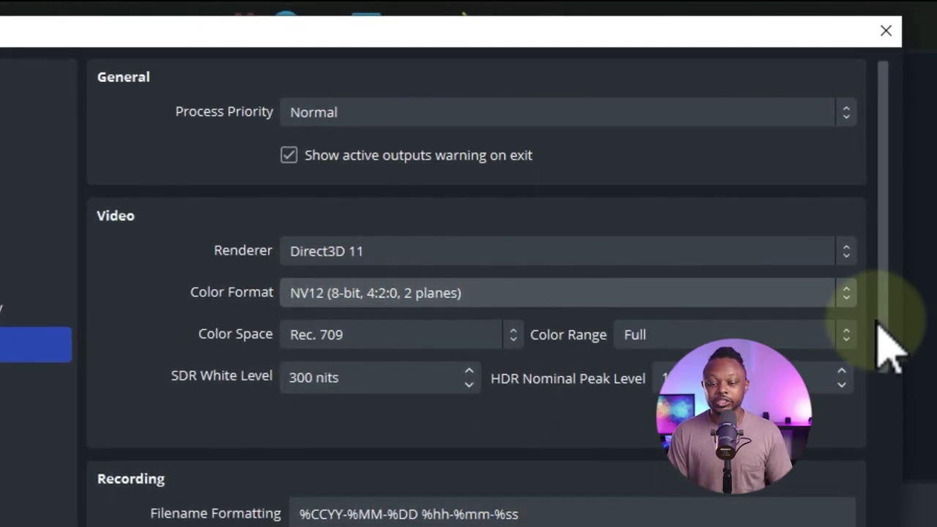
pyautogui.scroll(-8, 826, 418)
pyautogui.scroll(-10, 900, 449)
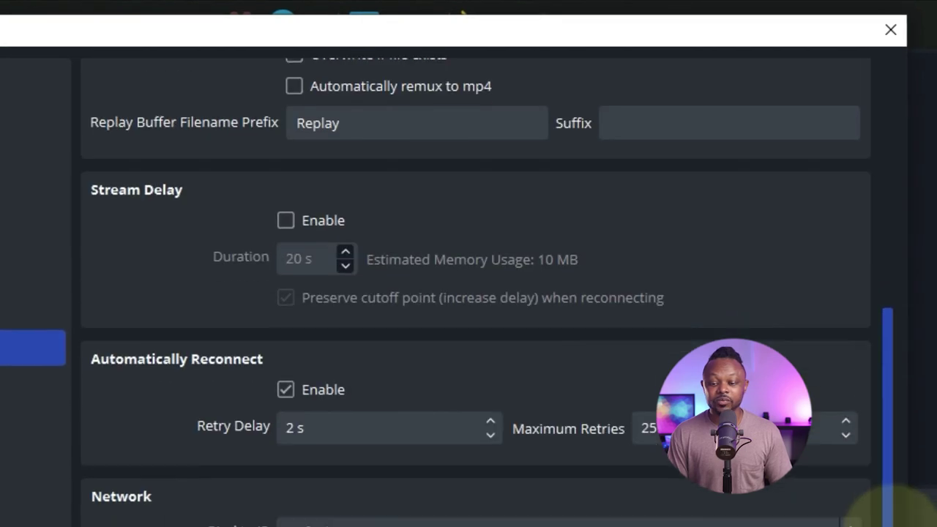
pyautogui.scroll(15, 857, 502)
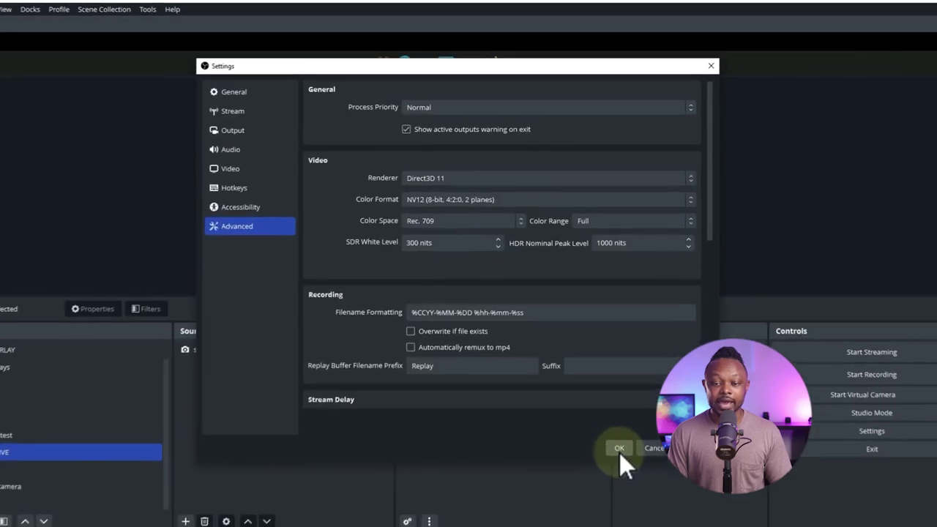
# Save and close Settings, then start a test recording.
pyautogui.click(626, 474)
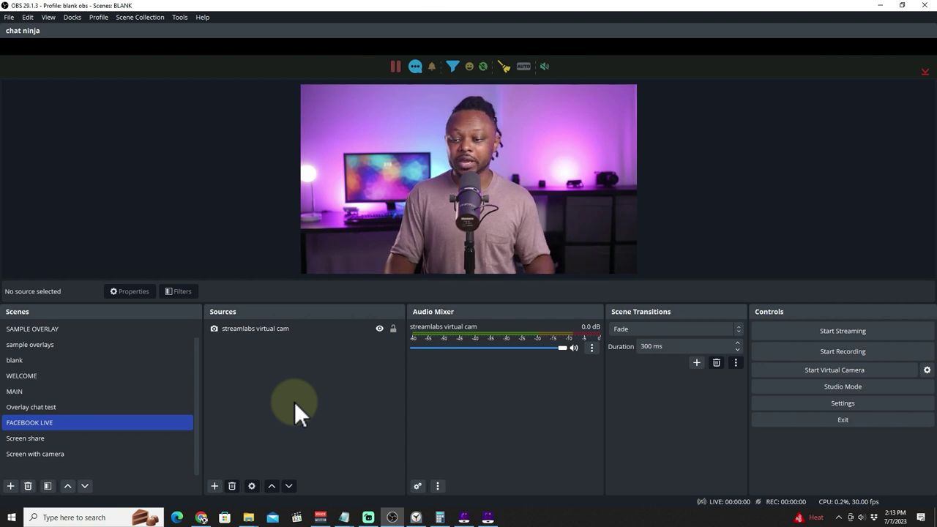
pyautogui.click(845, 352)
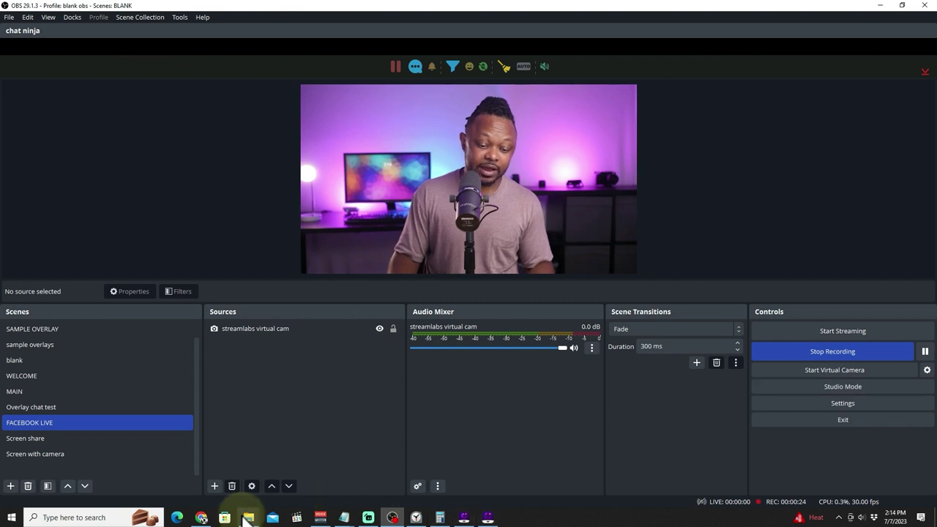
pyautogui.click(851, 354)
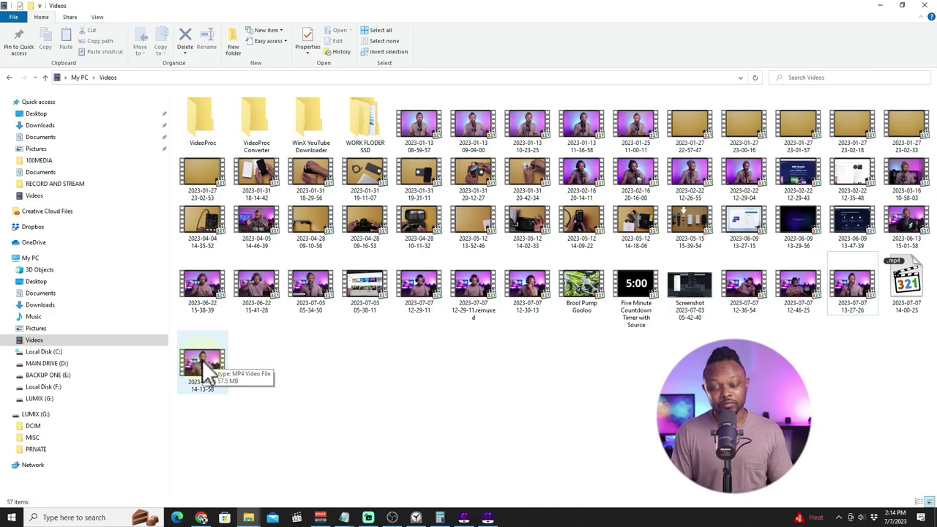
pyautogui.doubleClick(202, 359)
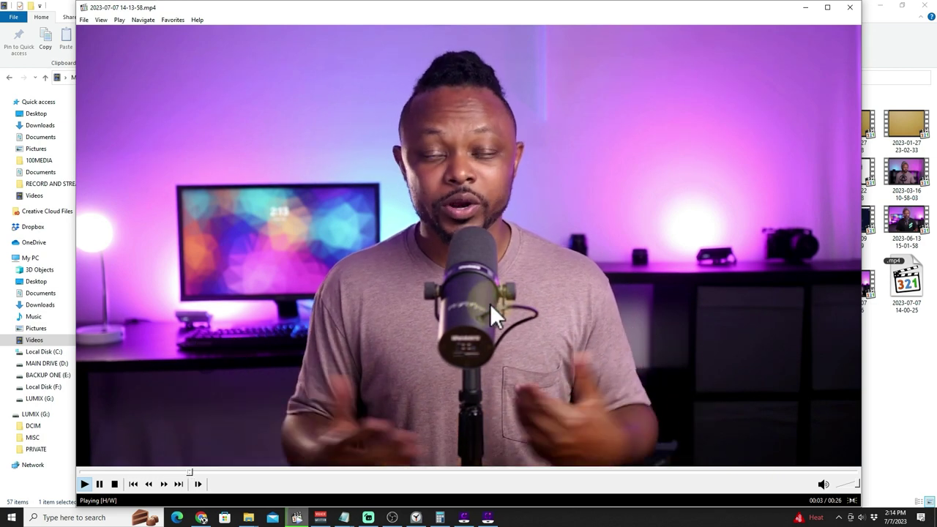
pyautogui.click(828, 9)
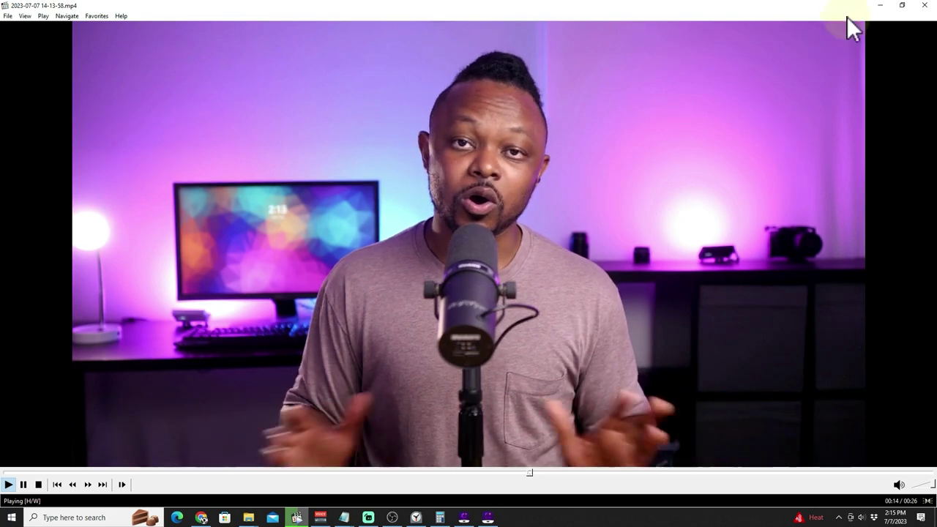
pyautogui.click(925, 5)
pyautogui.rightClick(207, 359)
# Confirm the clip's Details show 1920x1080 at 30 fps, then return to OBS's CQ Level field.
pyautogui.click(266, 345)
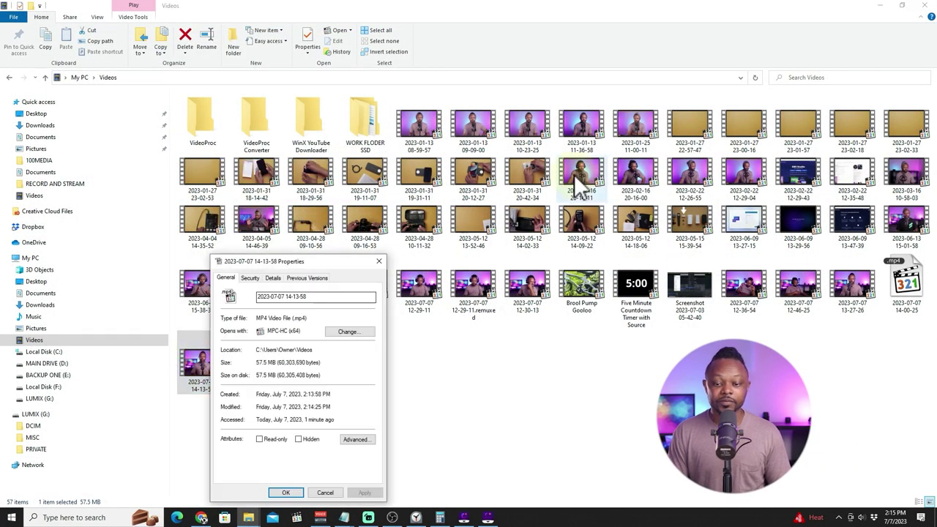
pyautogui.click(465, 80)
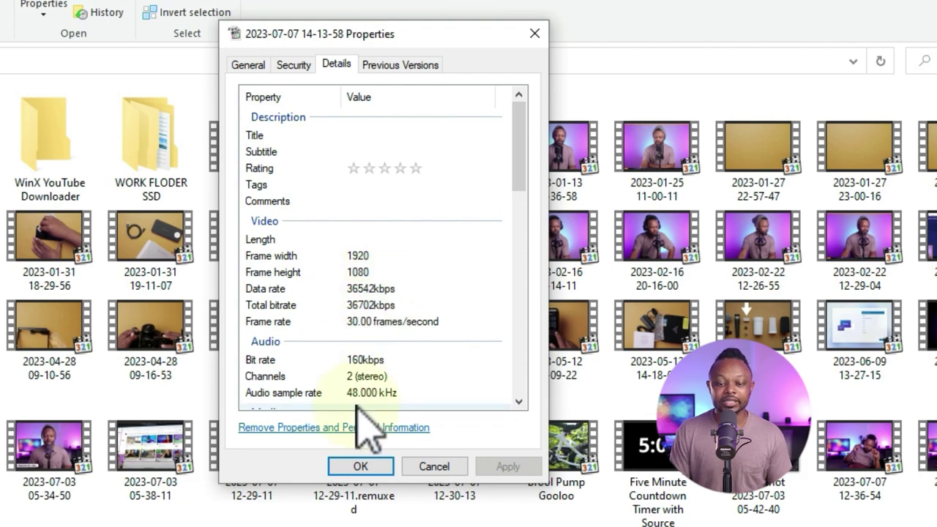
pyautogui.click(360, 466)
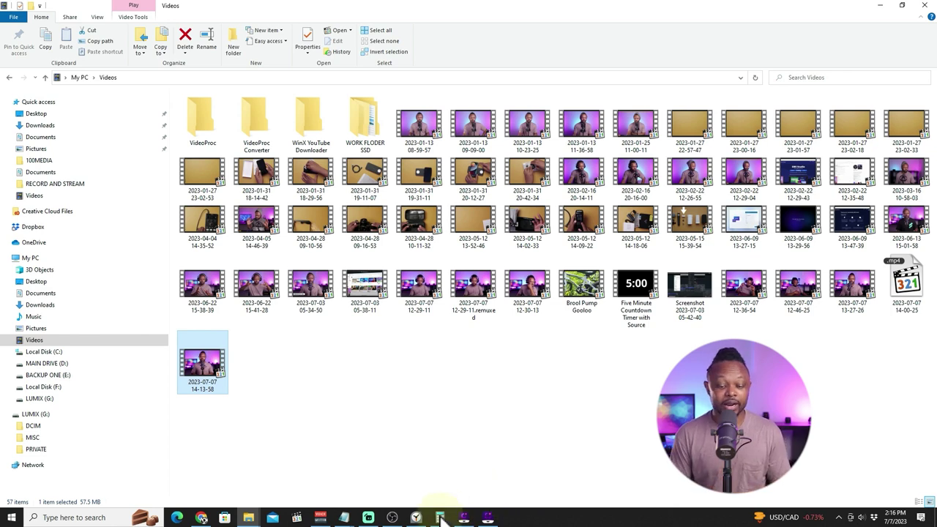
pyautogui.click(368, 517)
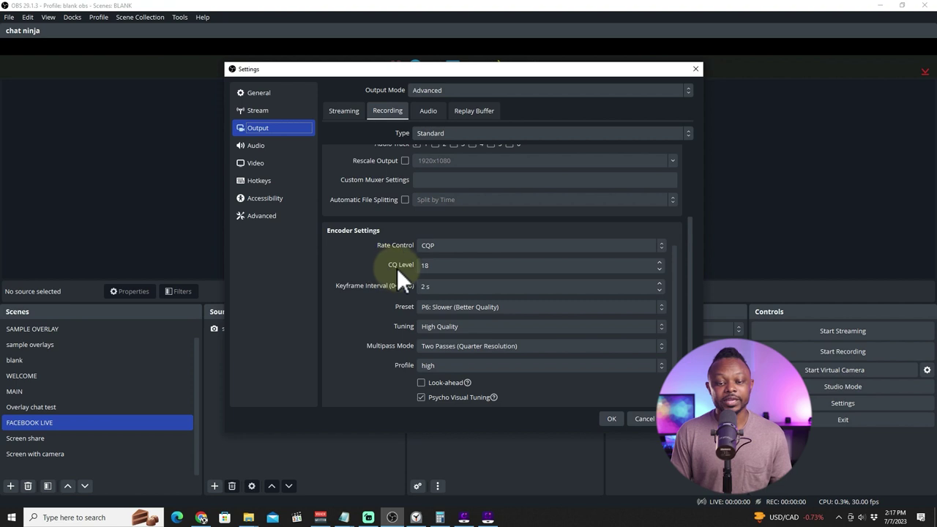
pyautogui.click(437, 265)
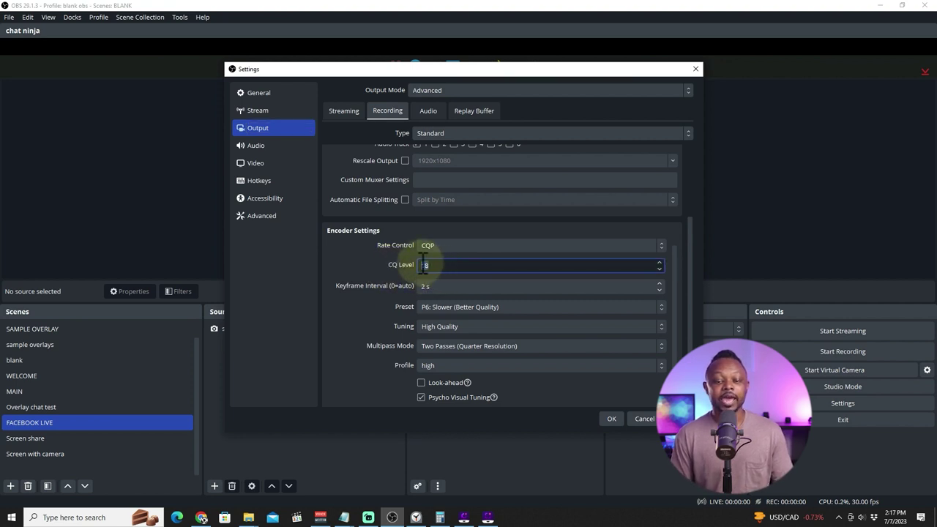